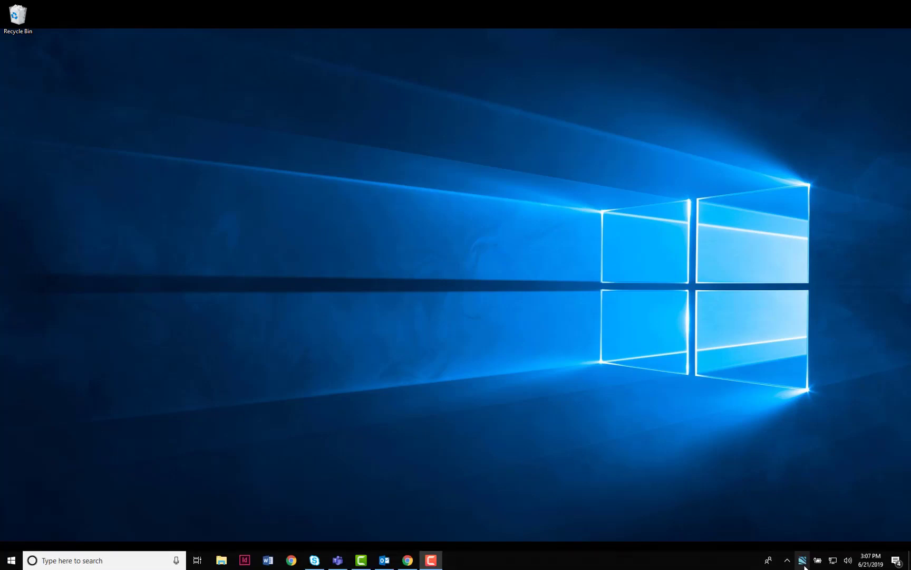
- Open the SysTrack Self-Help report full screen and view the Windows Update sensor details
right_click(802, 563)
click(817, 538)
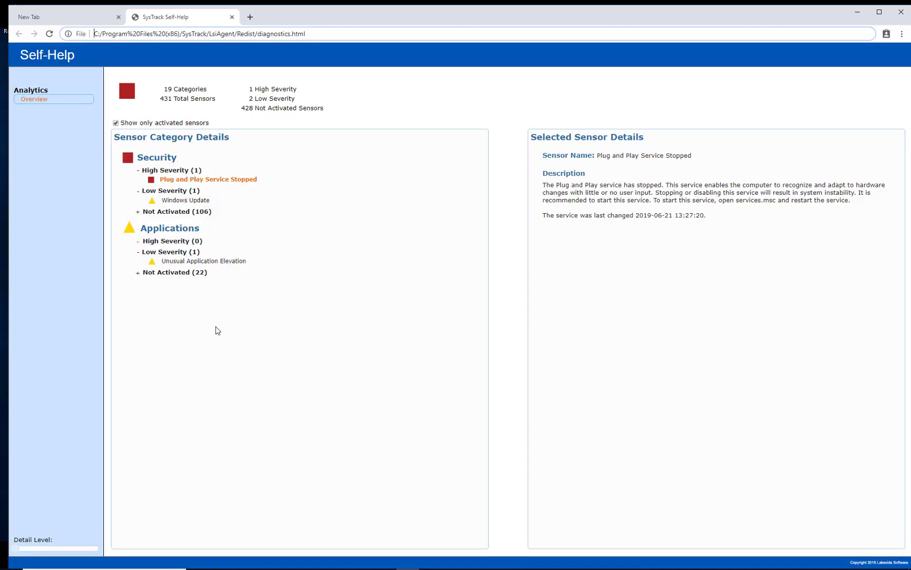
key(F11)
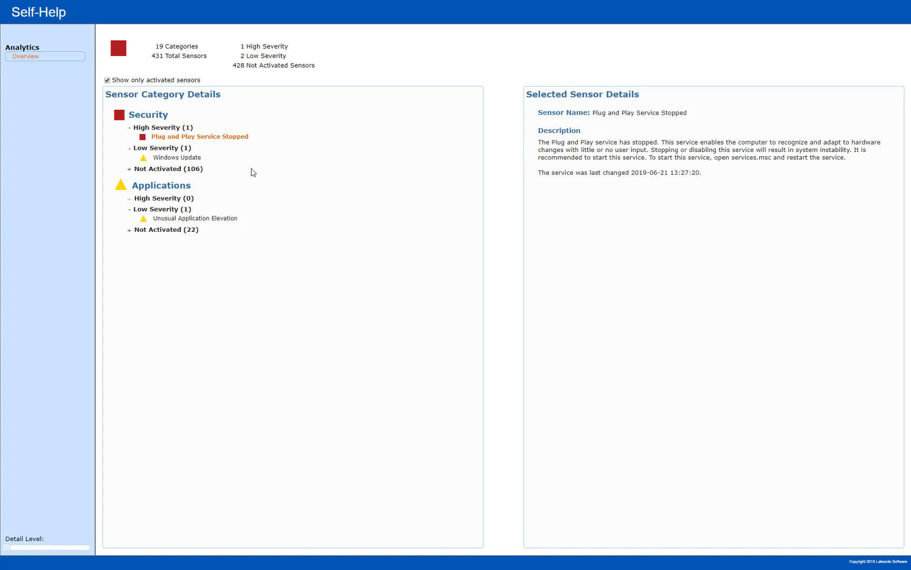
click(181, 159)
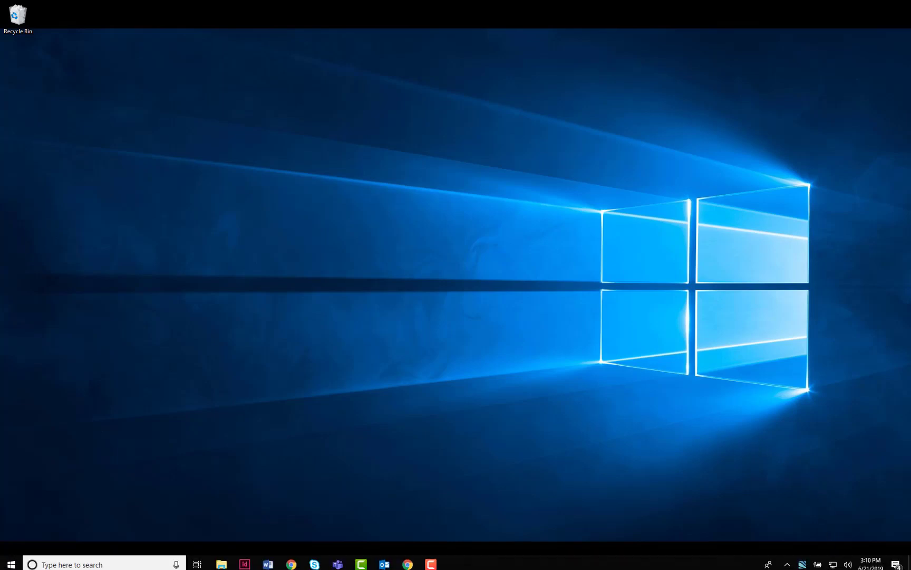
- Reopen Self-Help, show the Plug and Play Service Stopped sensor details, and exit full screen
right_click(802, 561)
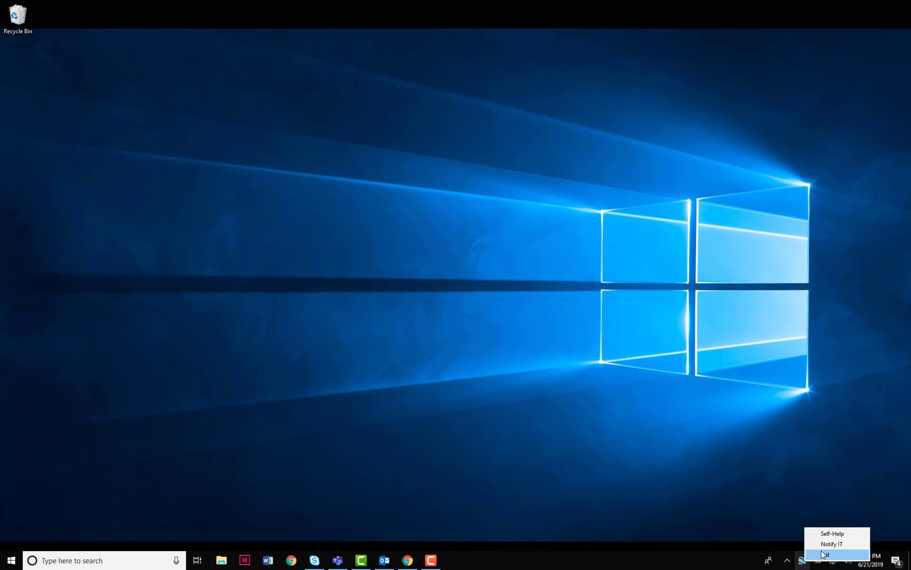
click(832, 533)
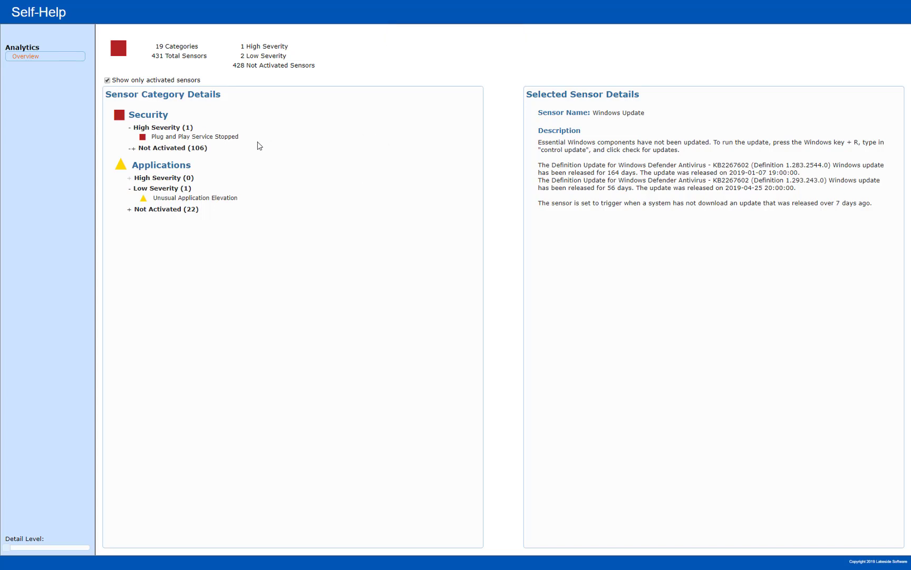
click(225, 136)
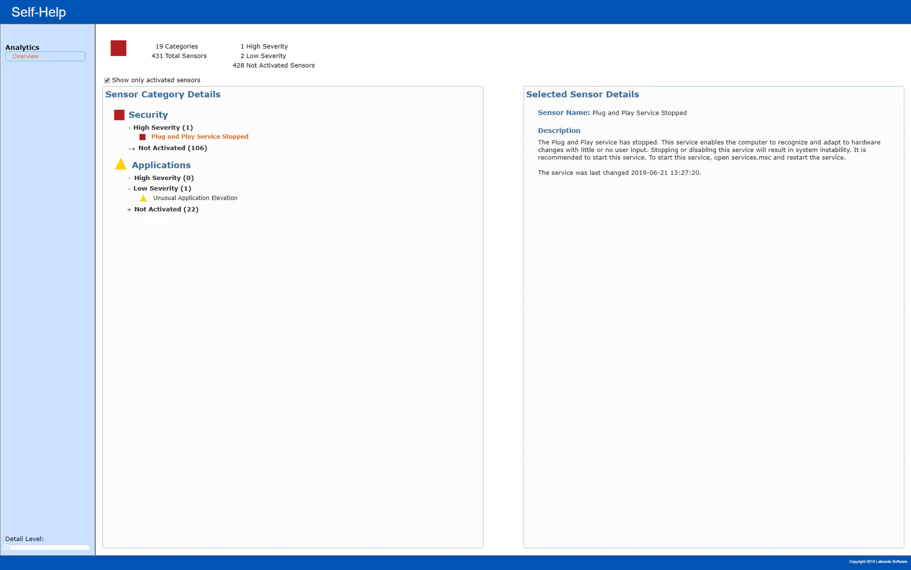
key(F11)
right_click(804, 560)
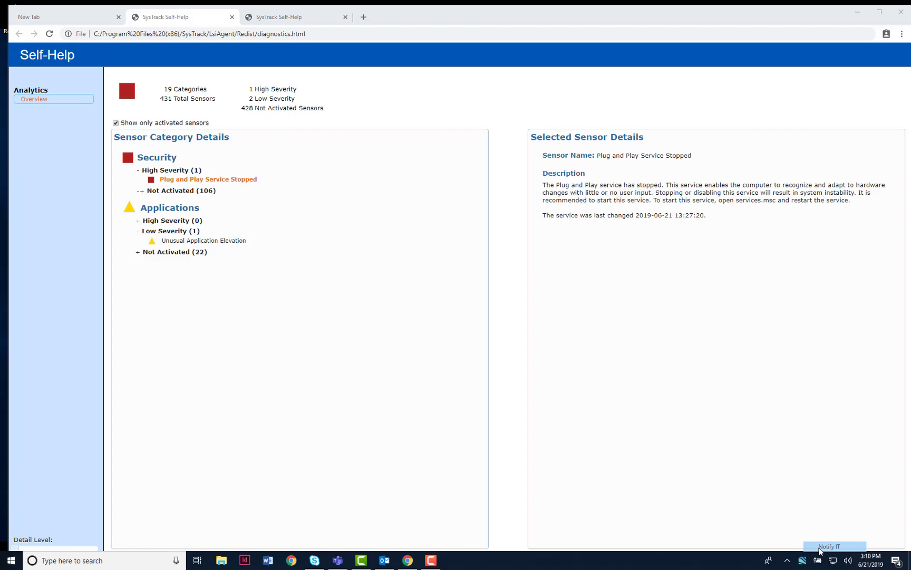
- Submit a Poor, Application problems report commenting 'plug and play service stopped' and requesting a ServiceNow ticket
click(820, 548)
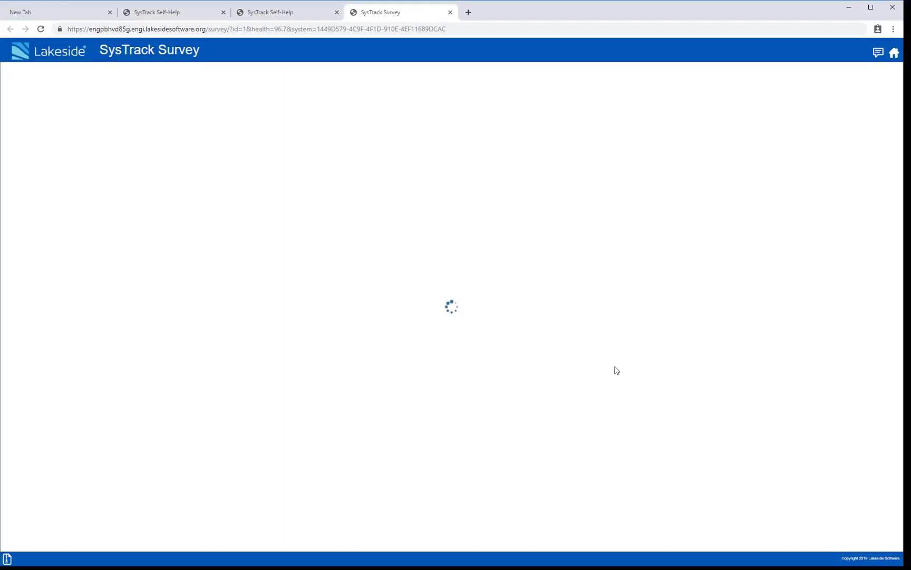
key(F11)
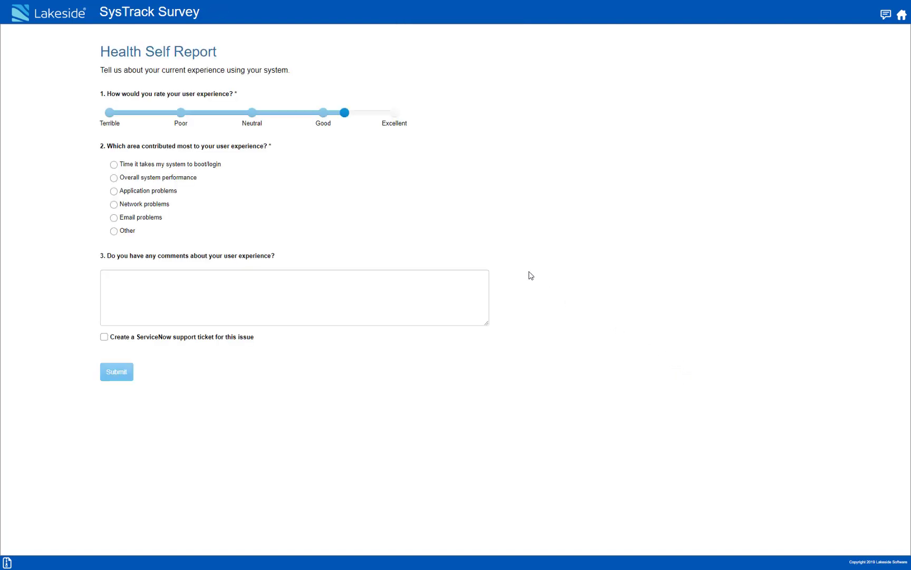
click(183, 115)
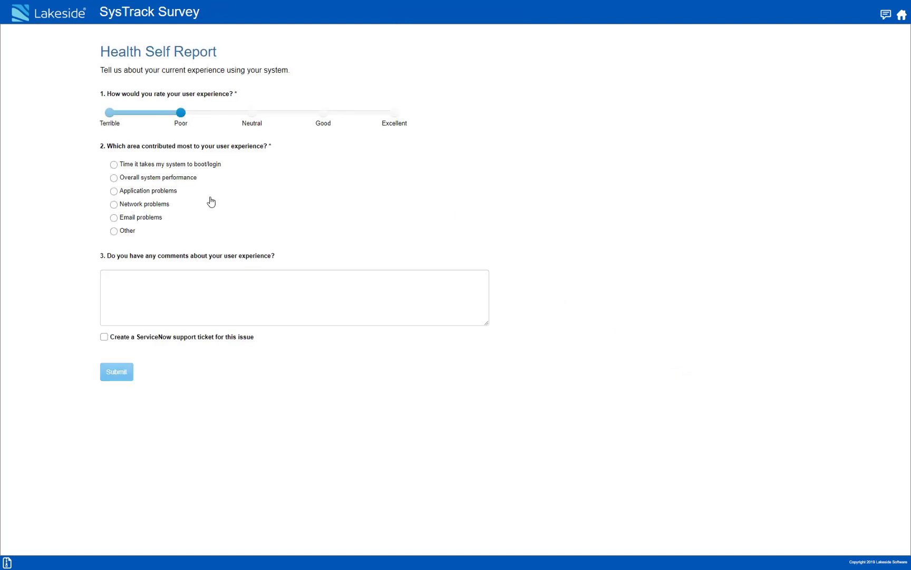
click(115, 191)
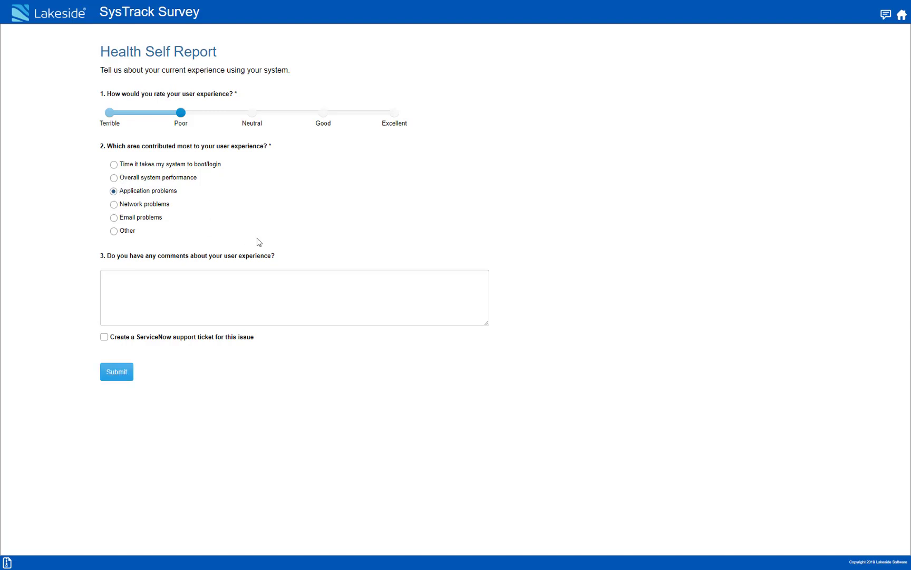
click(264, 289)
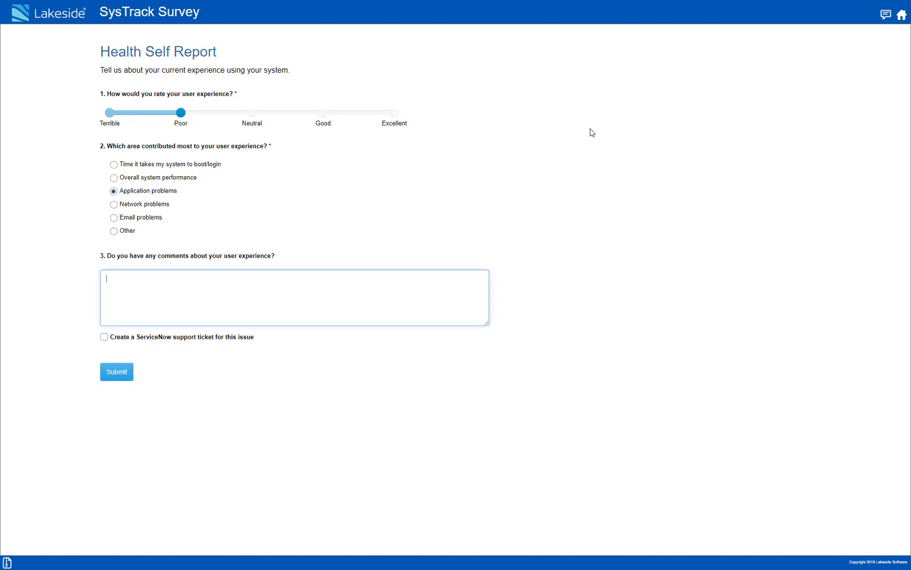
text(plug and play service stopped)
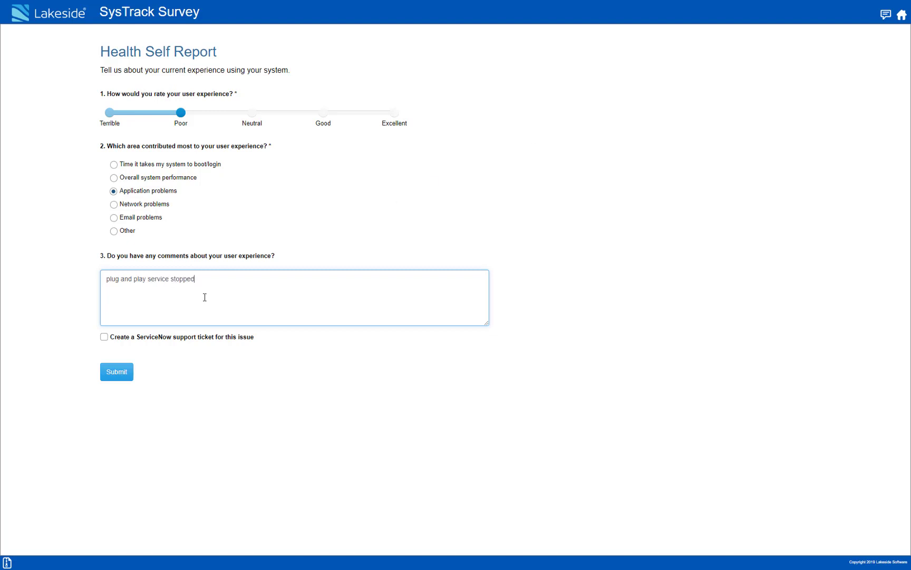
click(104, 337)
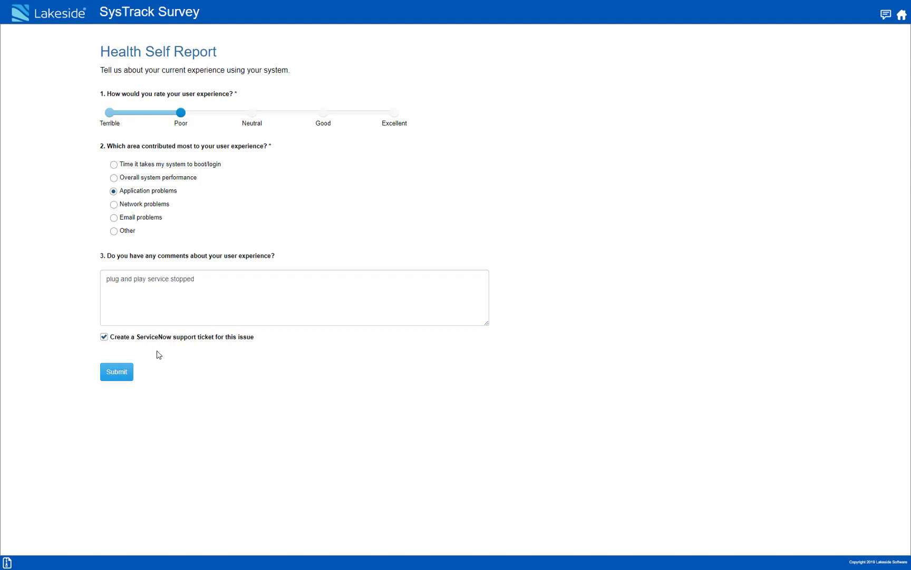
click(117, 372)
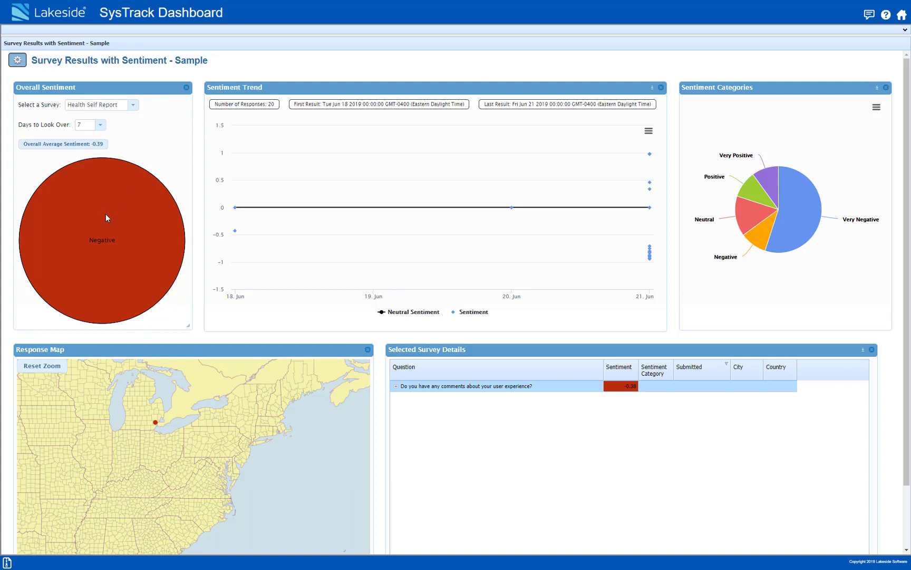
- Read the sentiment pie chart, trend chart and Inkster map dot values (average -0.389)
mouse_move(106, 214)
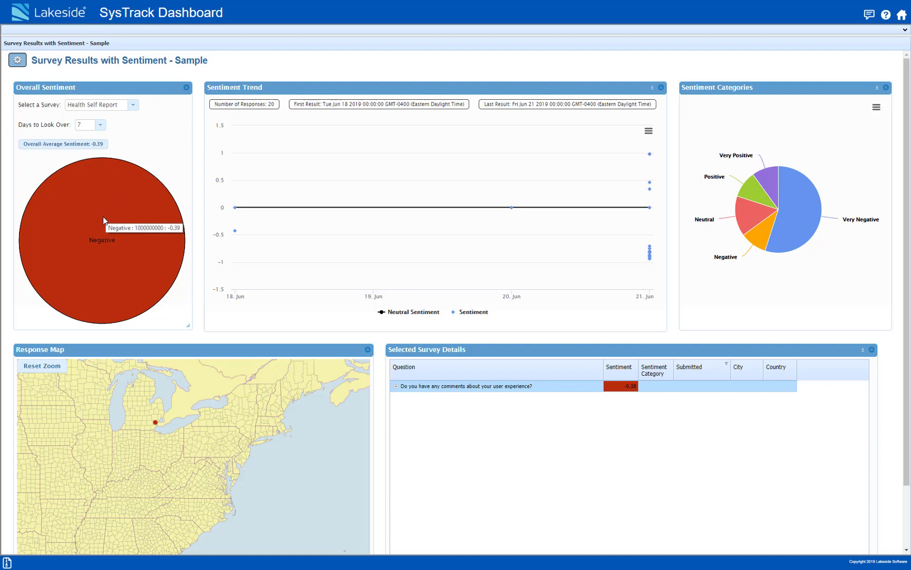
mouse_move(650, 260)
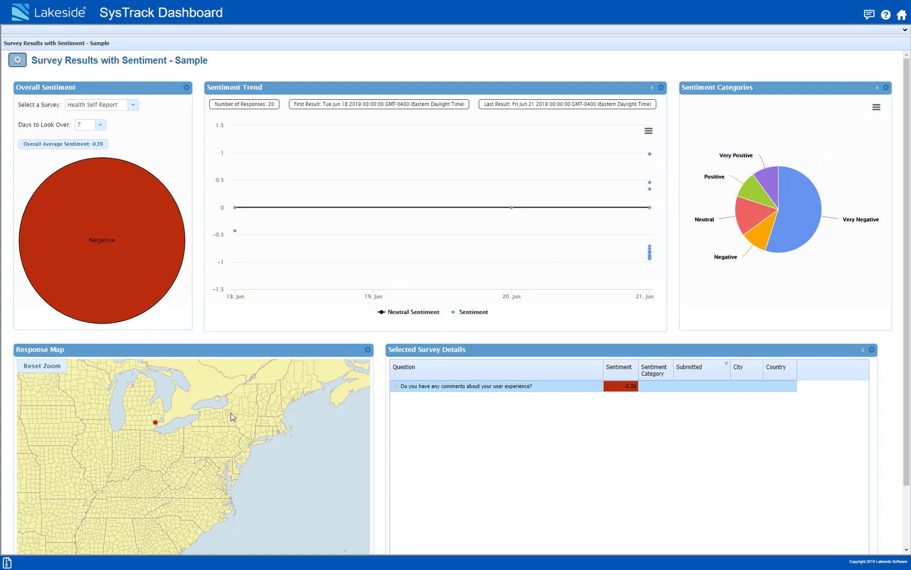
mouse_move(155, 423)
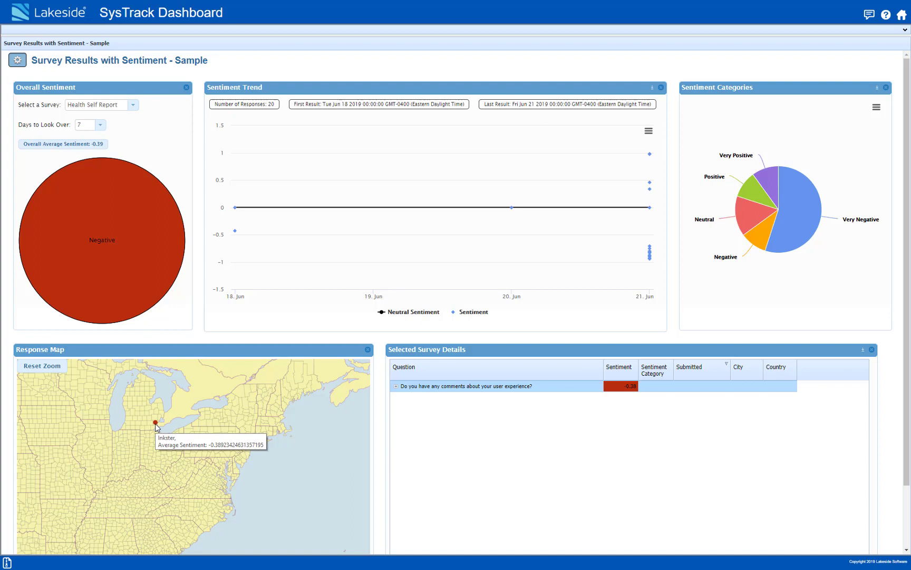
- Expand the comments question and scroll through the individual responses with their sentiment scores
click(396, 387)
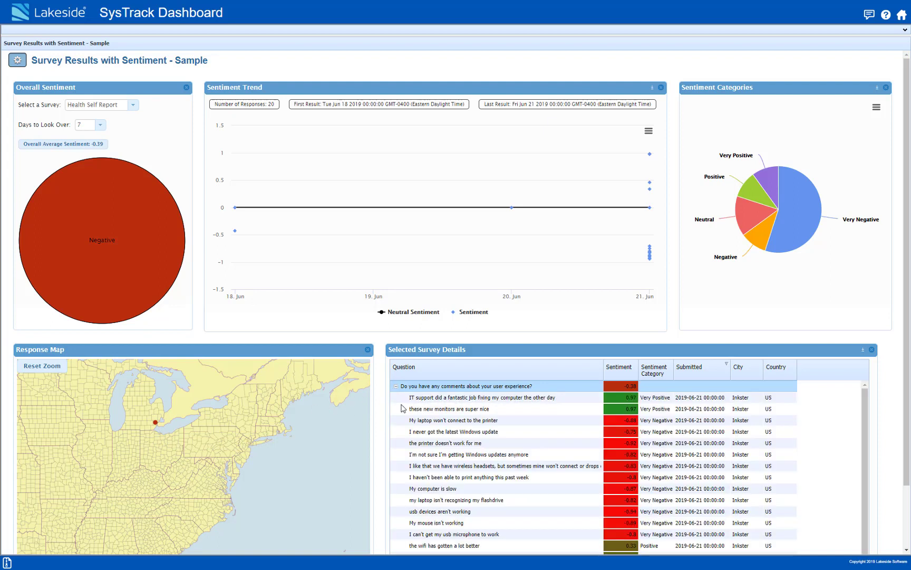
scroll(469, 463, down, 1)
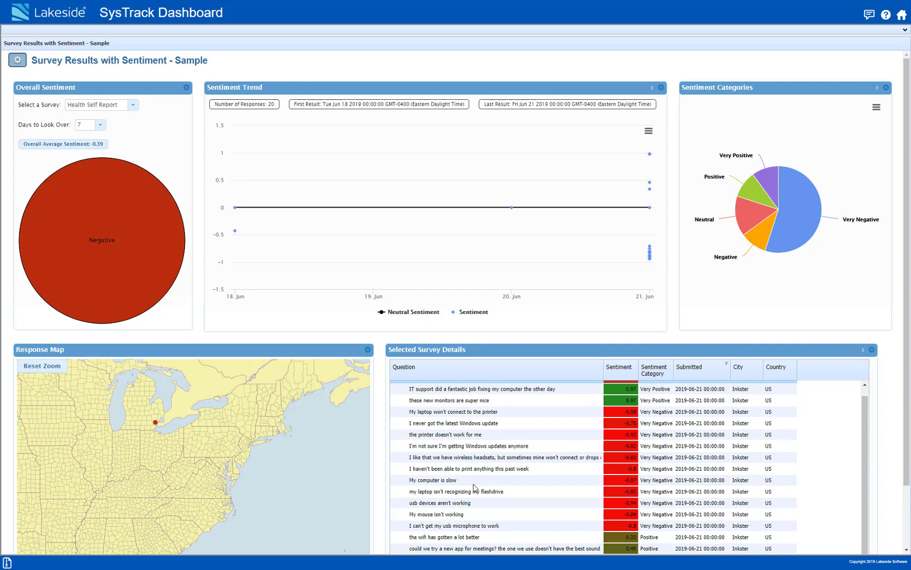
scroll(502, 519, down, 1)
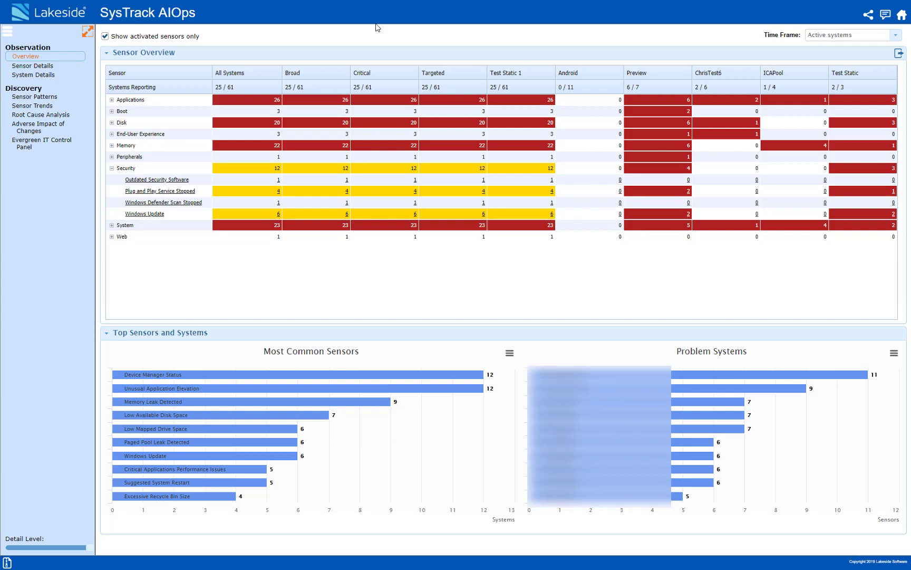
- Review the Sensor Overview table showing Plug and Play Service Stopped on 4 systems under Security
mouse_move(416, 388)
- Open the Plug and Play Service Stopped sensor details and narrow the systems to 2019-06-21
click(174, 192)
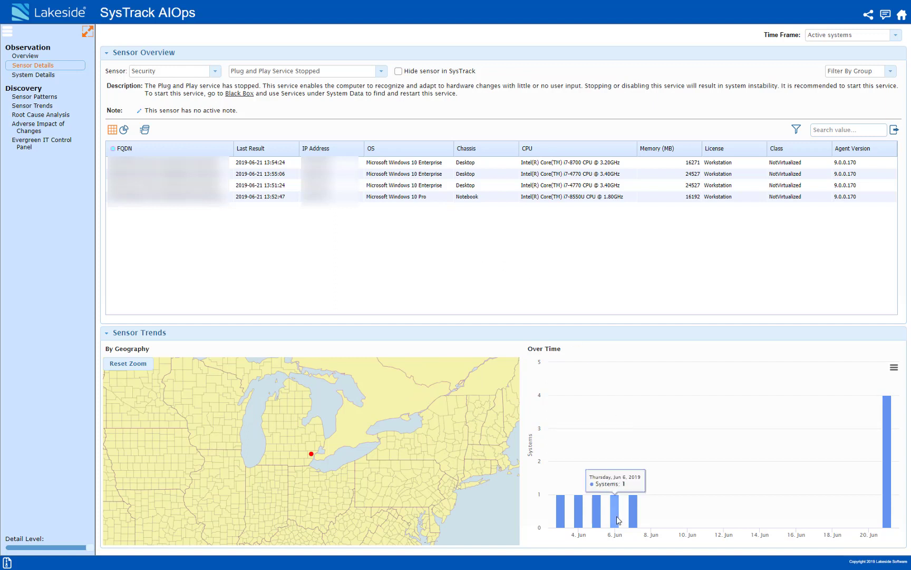
click(635, 525)
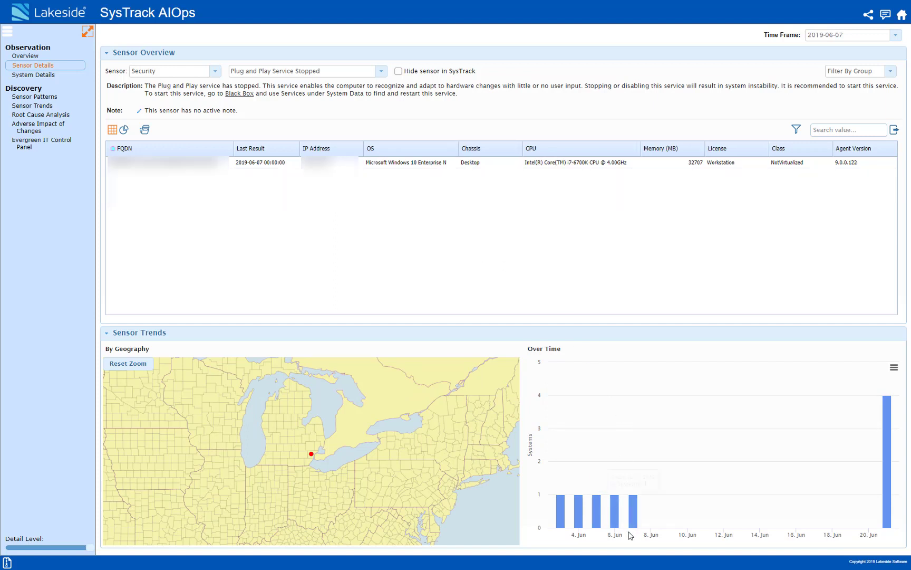
click(886, 498)
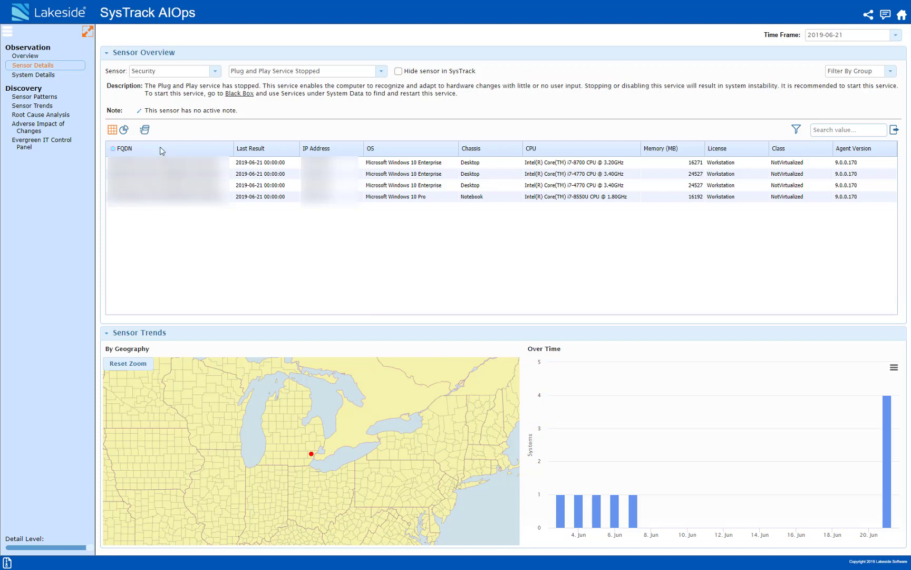
- Run the Restart Plug and Play Service (PNPService) action on all 4 systems with Notify user interaction
click(145, 130)
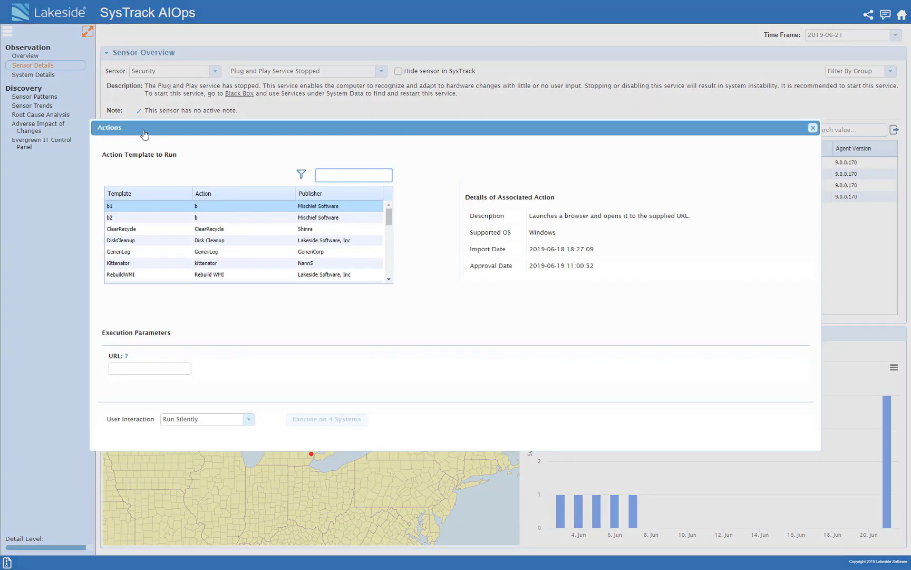
text(plug and pla)
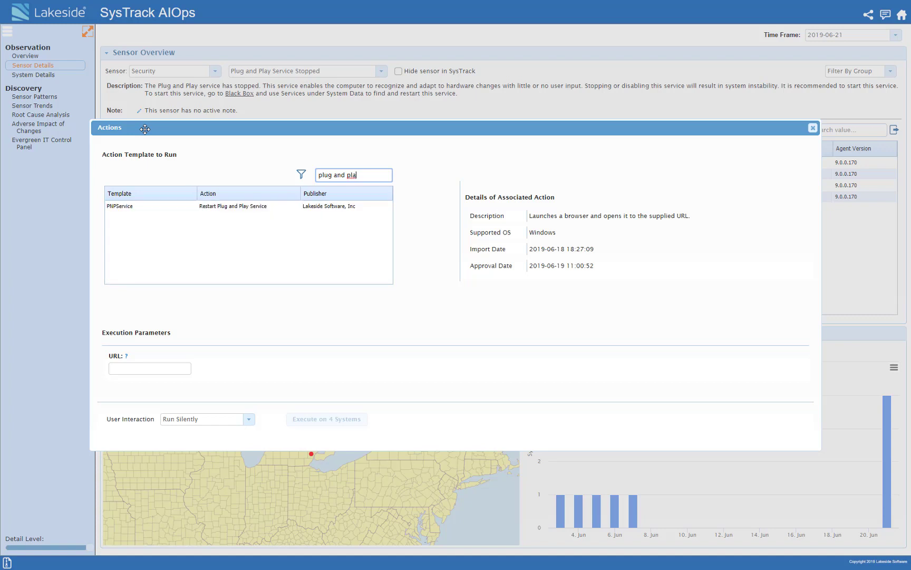
click(249, 206)
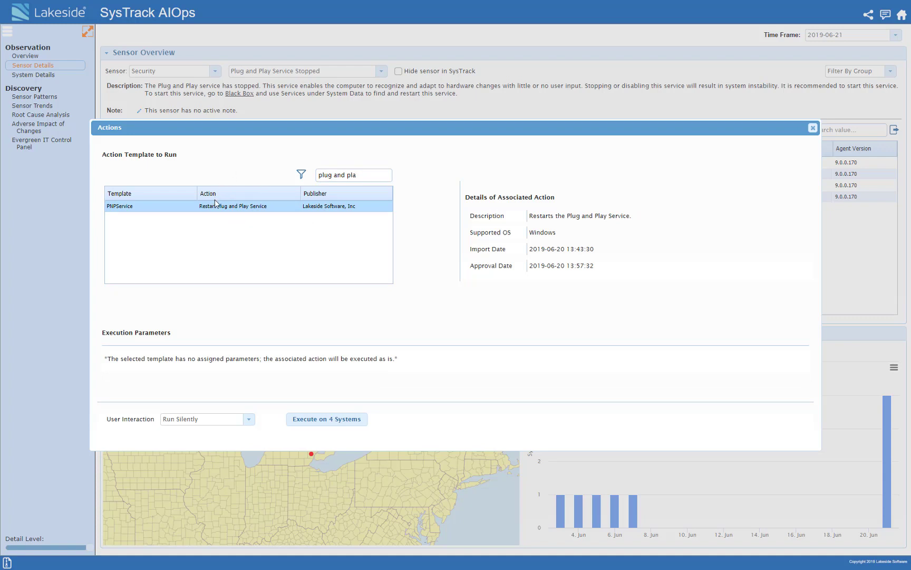
click(249, 419)
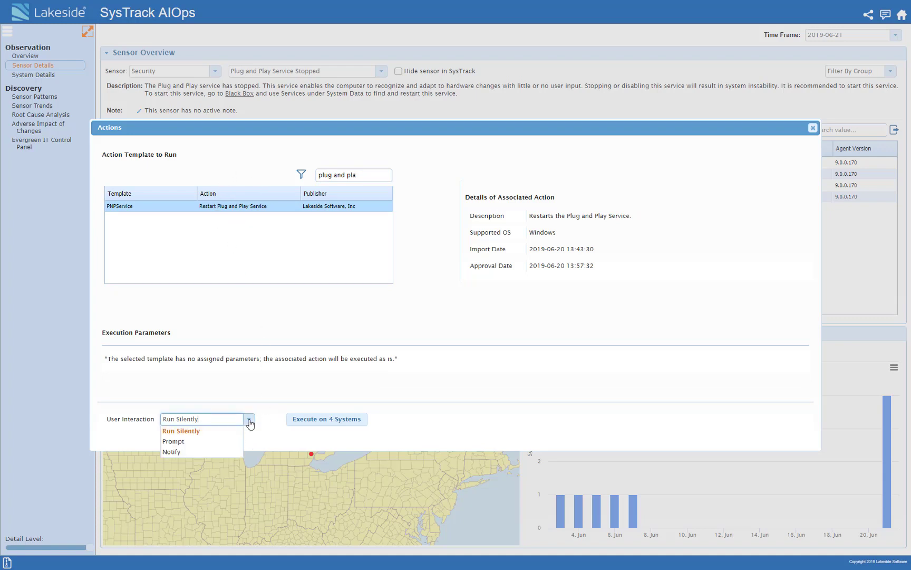
click(199, 452)
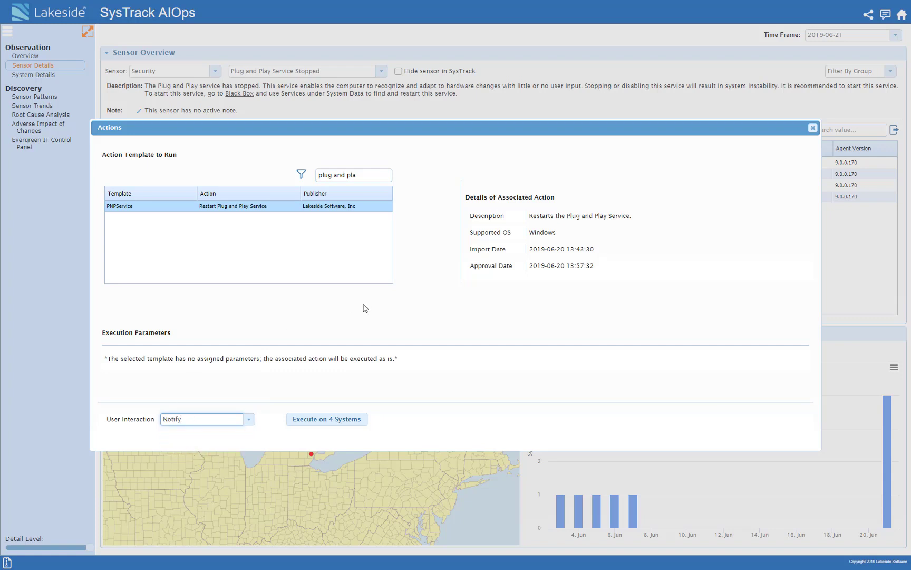
click(327, 424)
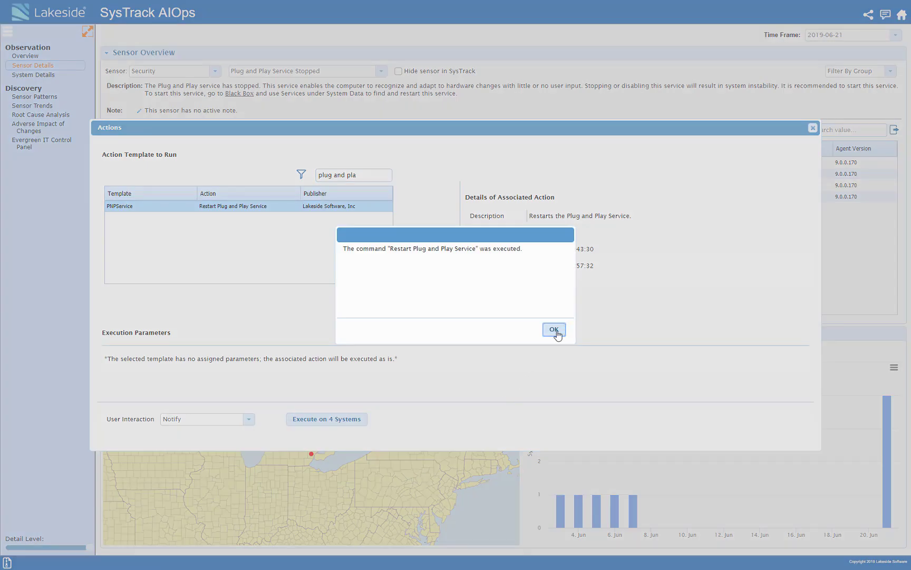
click(554, 331)
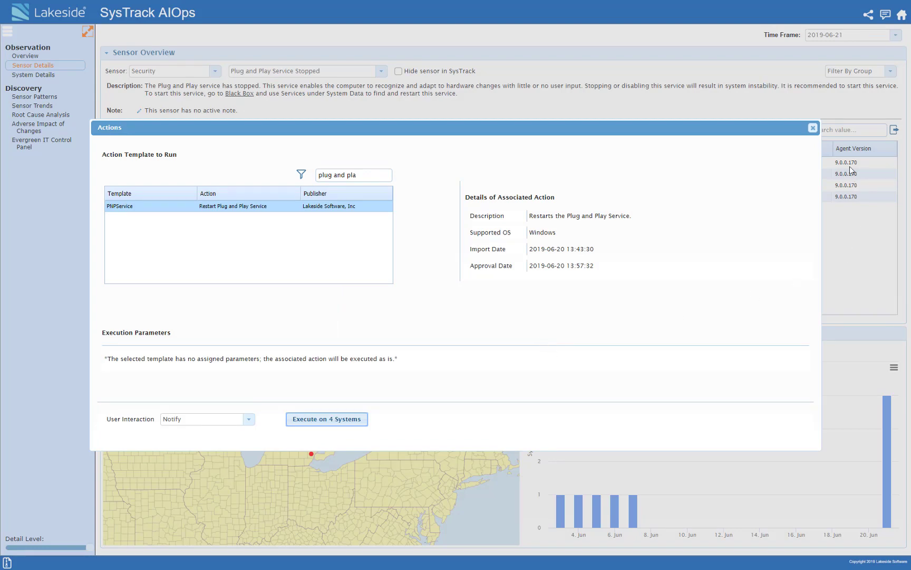
click(812, 128)
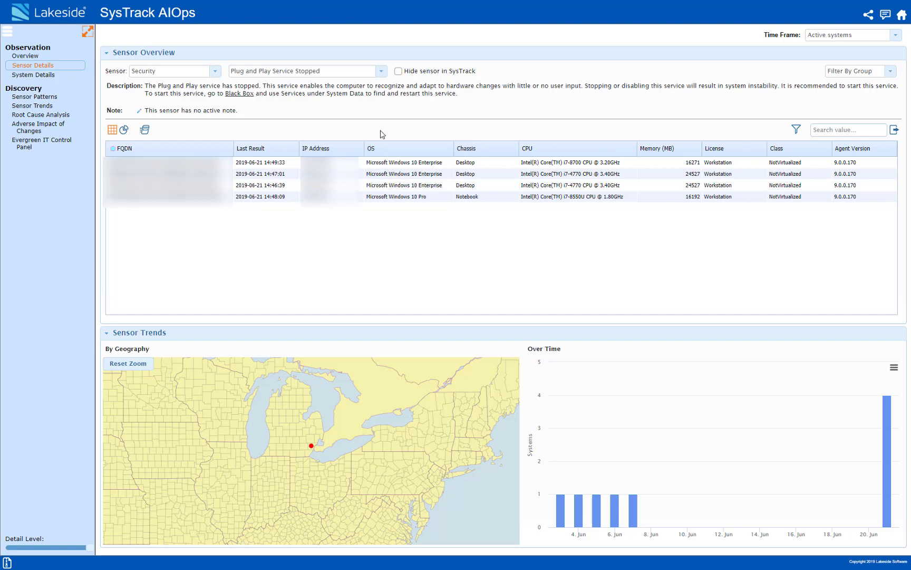
- Add the note 'Restarted service' to the sensor, keeping the default expiry date
click(140, 112)
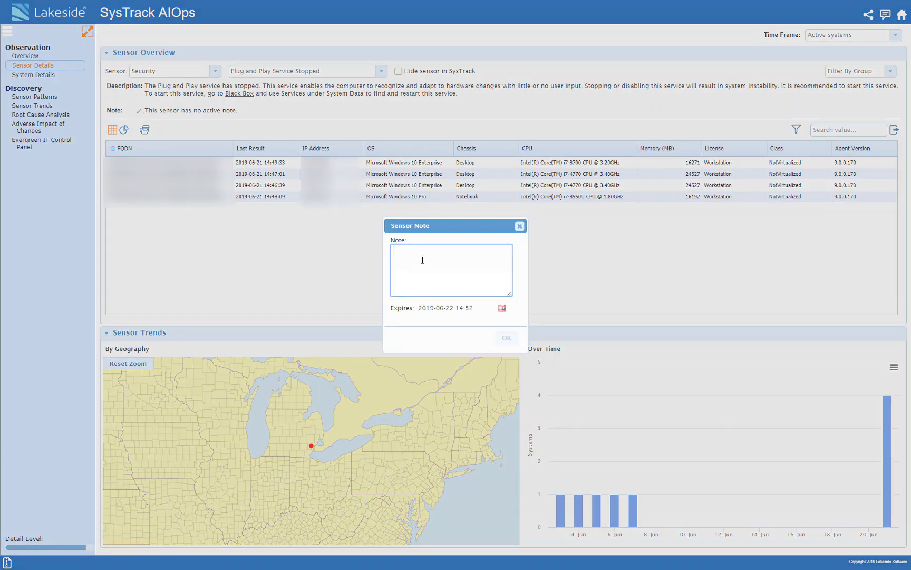
text(Restarted service)
click(502, 307)
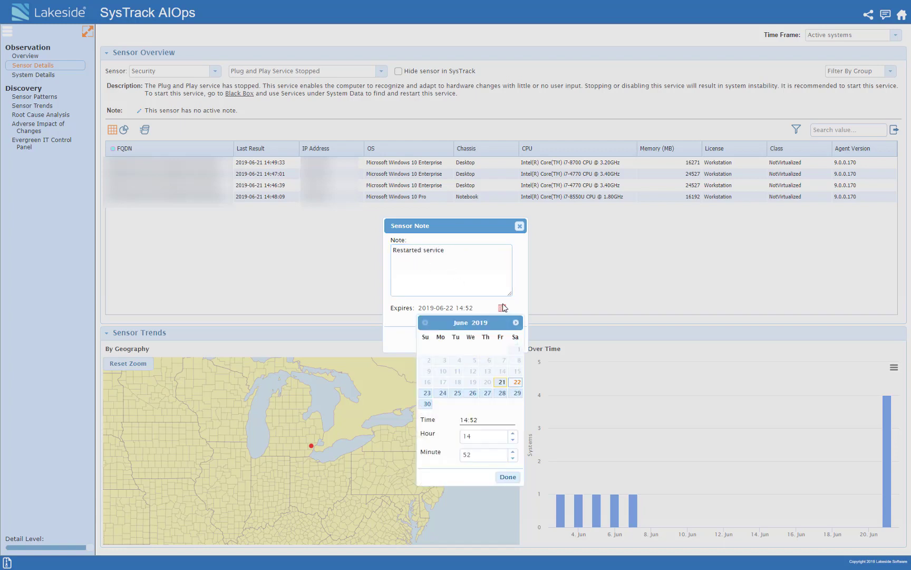
click(508, 477)
click(506, 338)
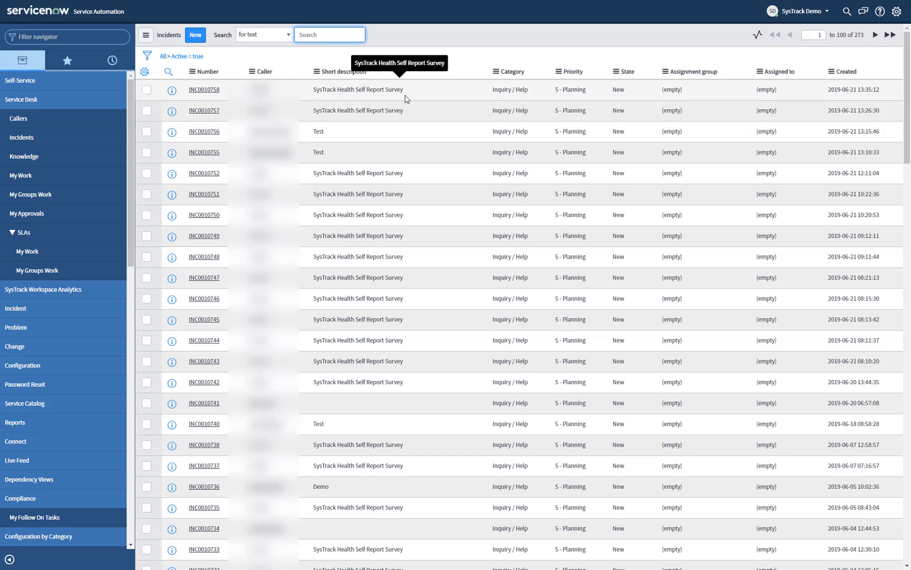
- Open the newest SysTrack Health Self Report Survey incident and scroll to its work notes
click(206, 90)
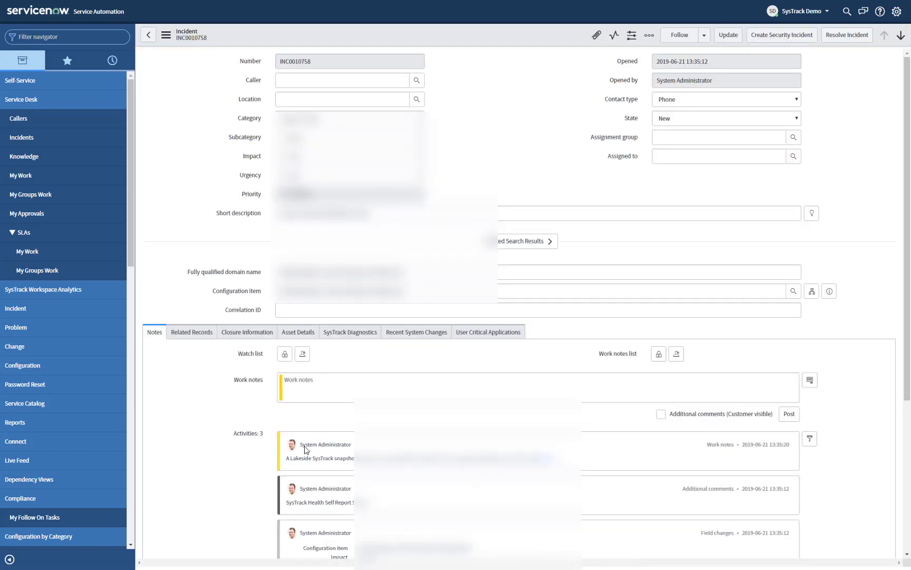
scroll(304, 449, down, 3)
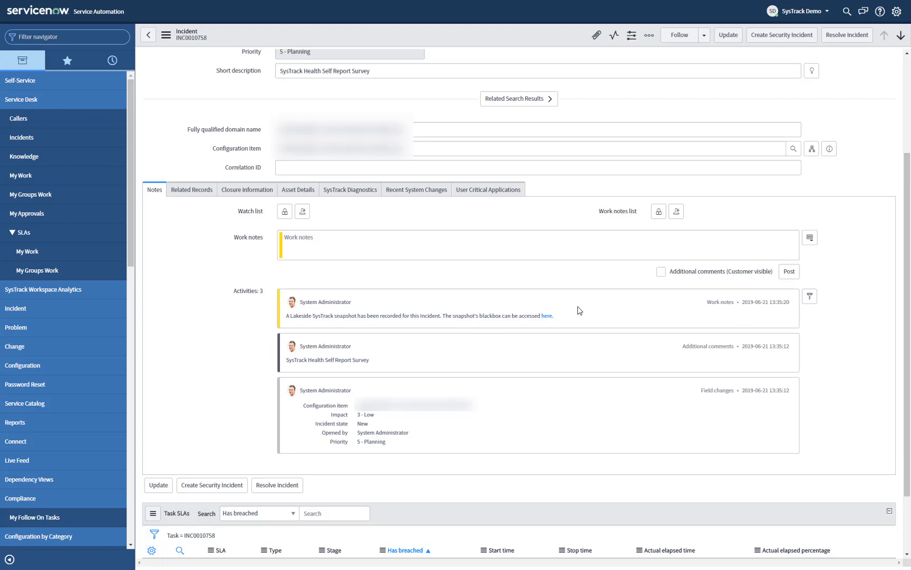
- Open the snapshot blackbox in Resolve, include Last 24 Hours, and view Plug and Play Service Stopped details
click(547, 317)
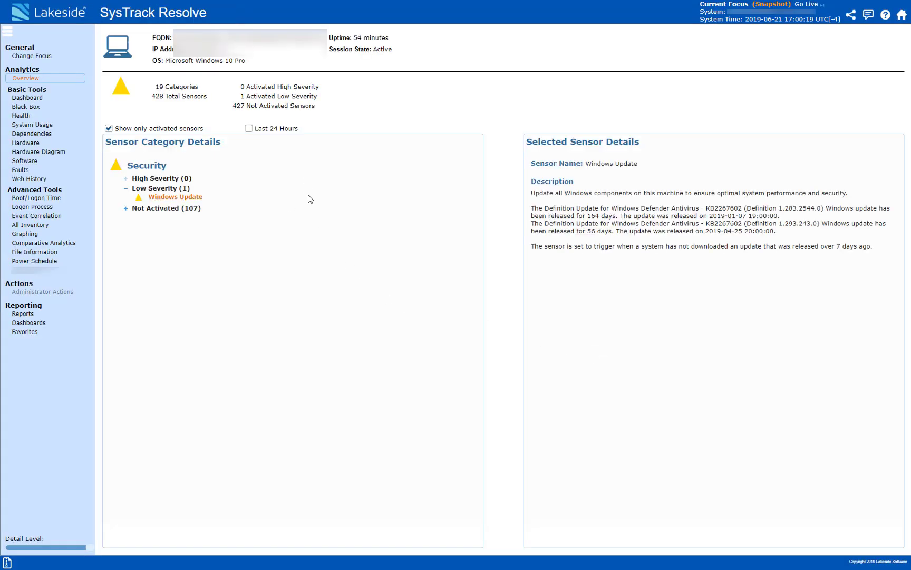
click(260, 135)
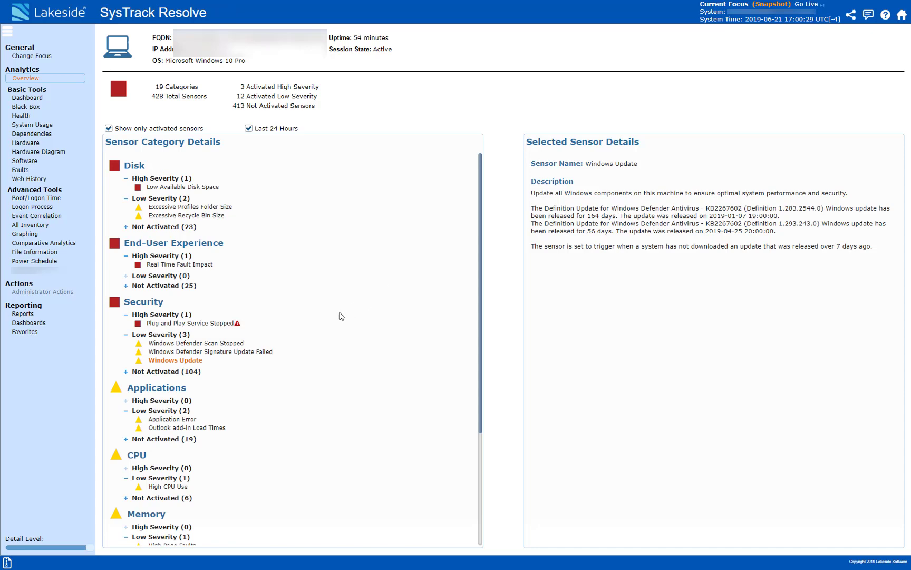
click(218, 323)
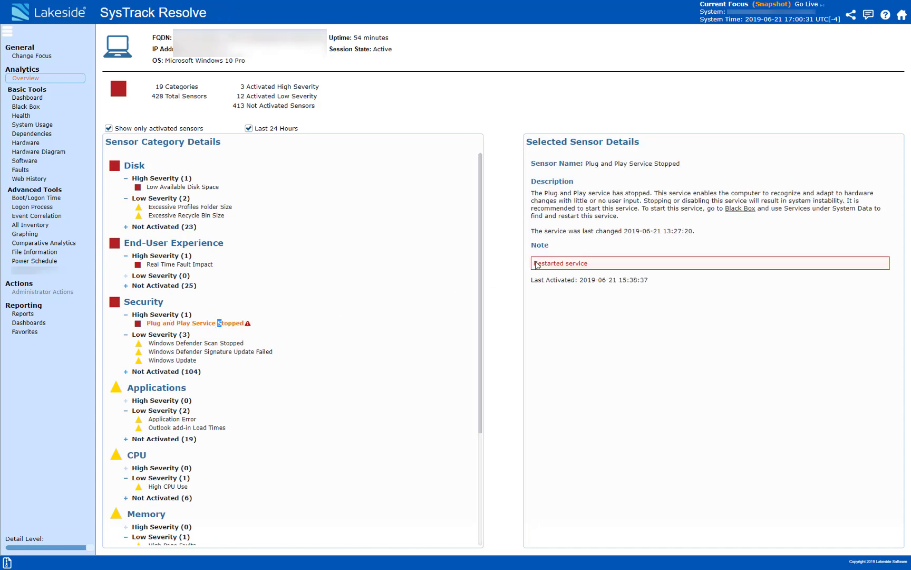
click(561, 262)
key(ctrl+a)
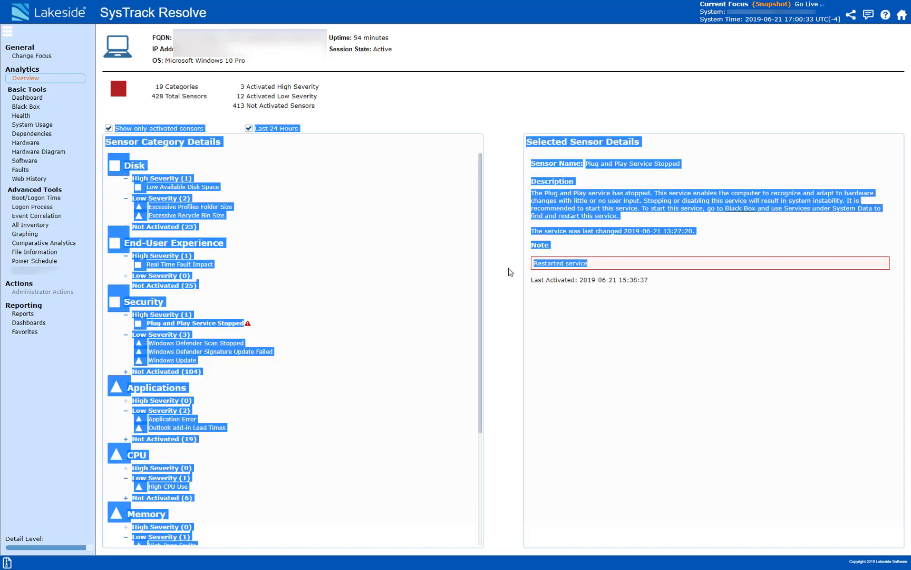
click(573, 320)
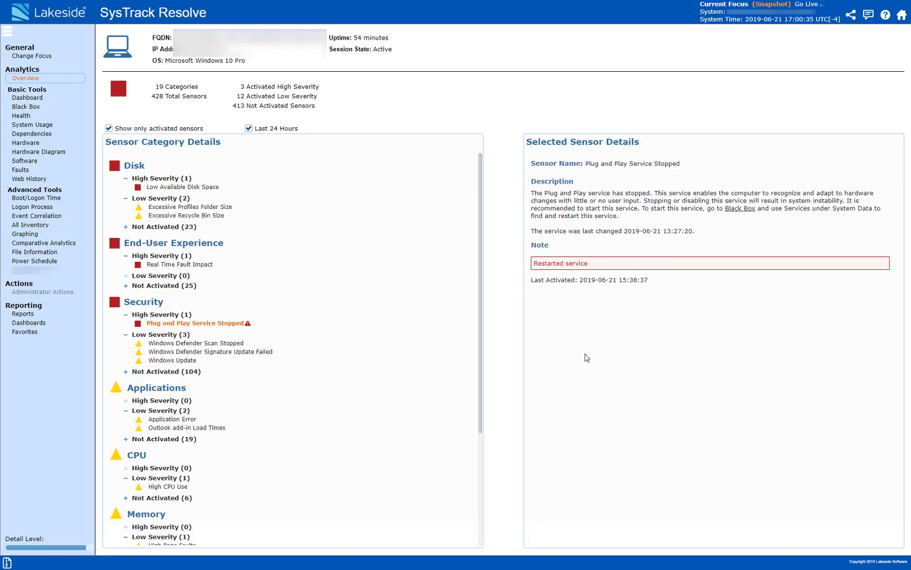